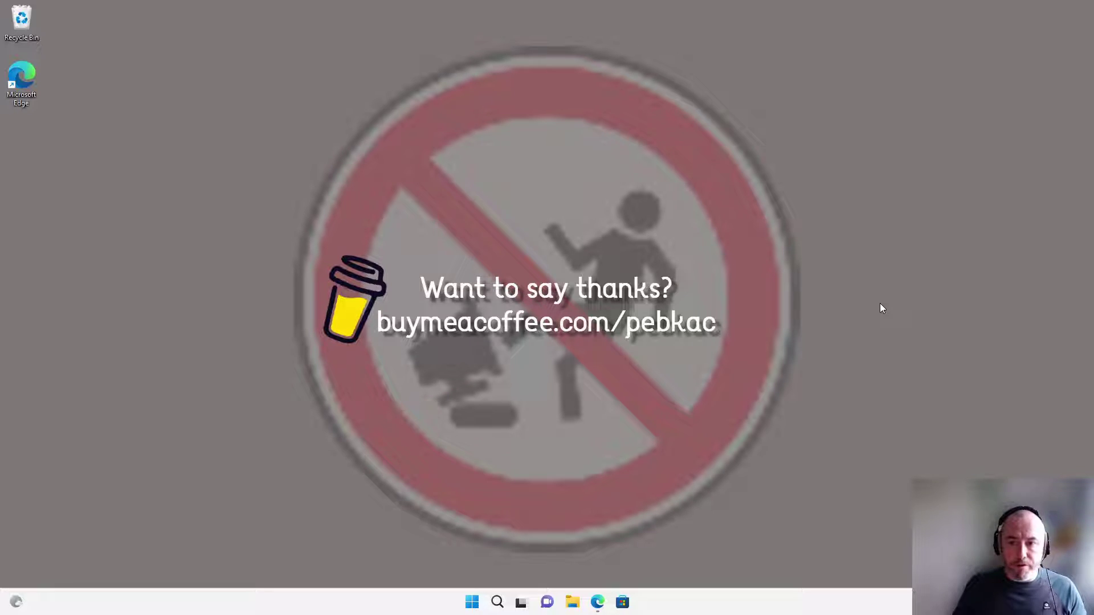
# Search the Start menu for 'netplwiz', correcting the mistyped search term
pyautogui.click(480, 598)
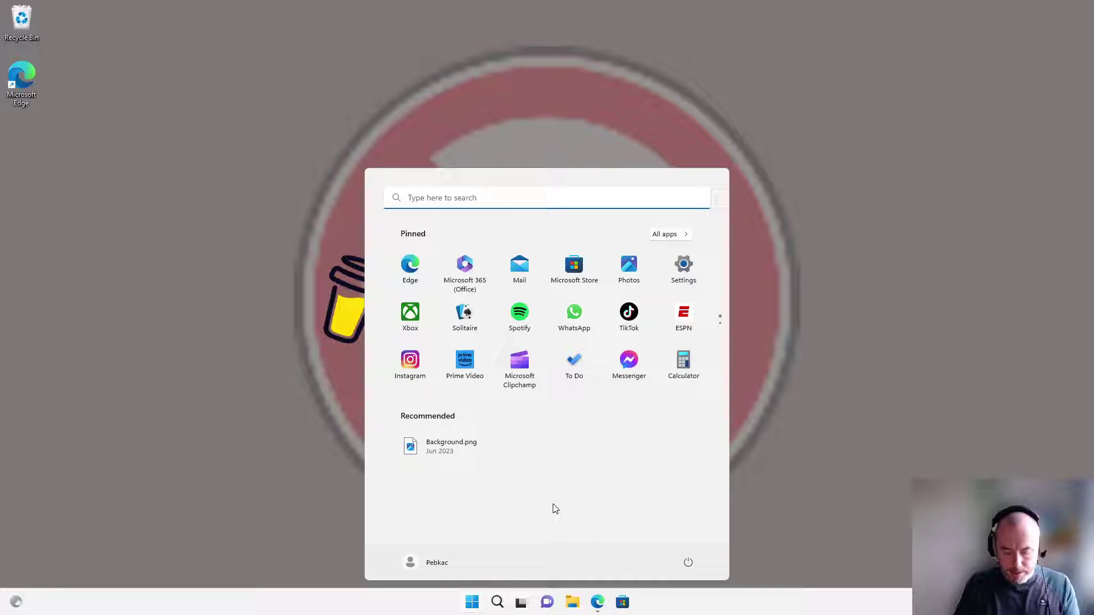
pyautogui.write('net')
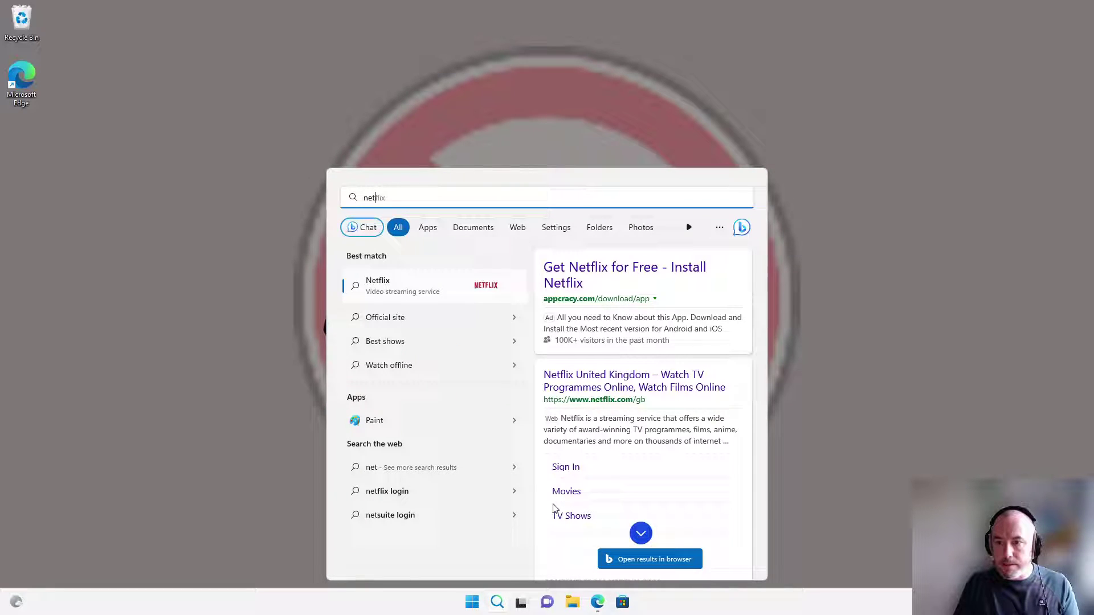
pyautogui.write('plwioz')
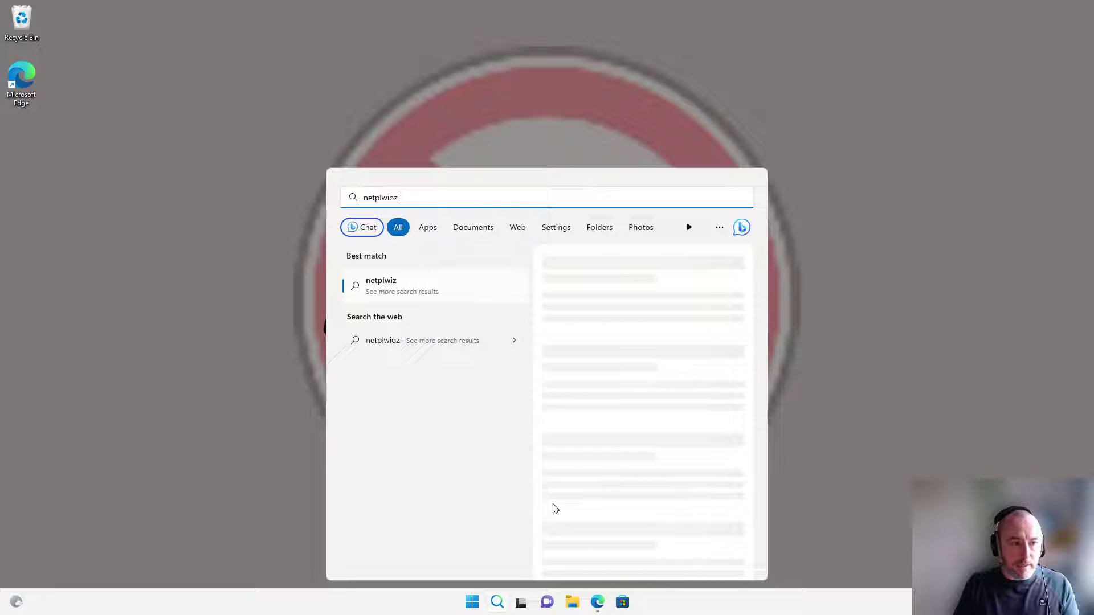
pyautogui.press('BackSpace')
pyautogui.press('BackSpace')
pyautogui.write('z')
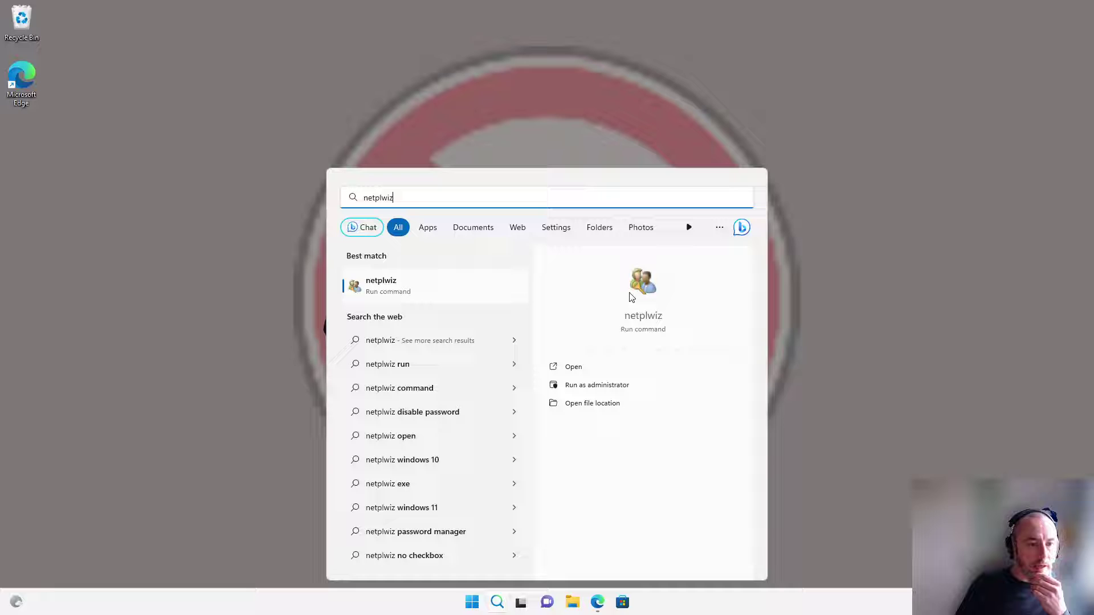
# Launch netplwiz and move the User Accounts window to the centre of the screen
pyautogui.click(415, 292)
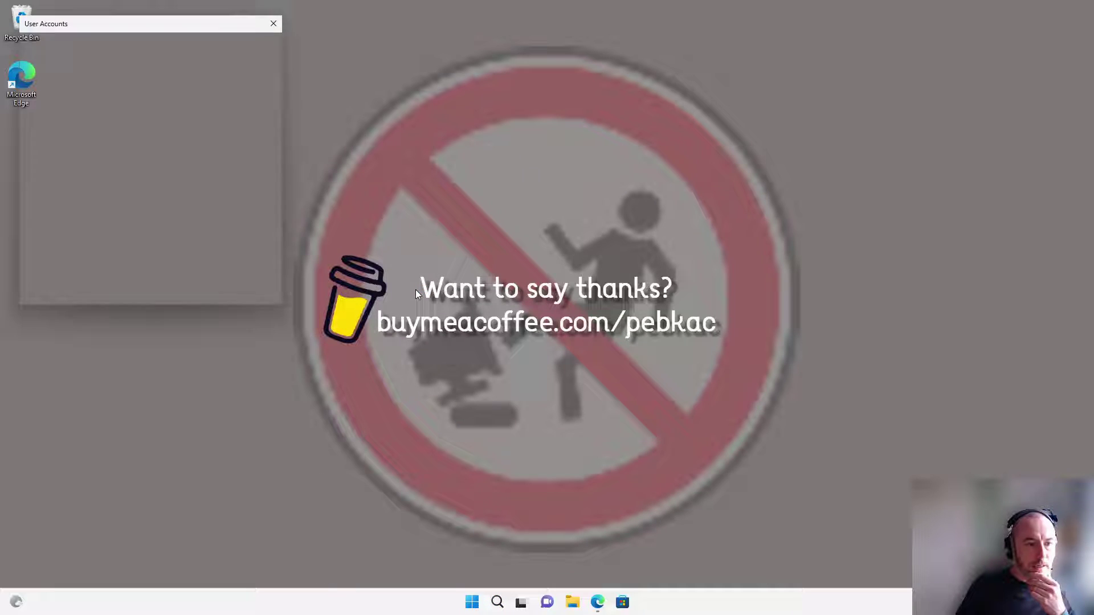
pyautogui.moveTo(192, 24); pyautogui.dragTo(559, 64)
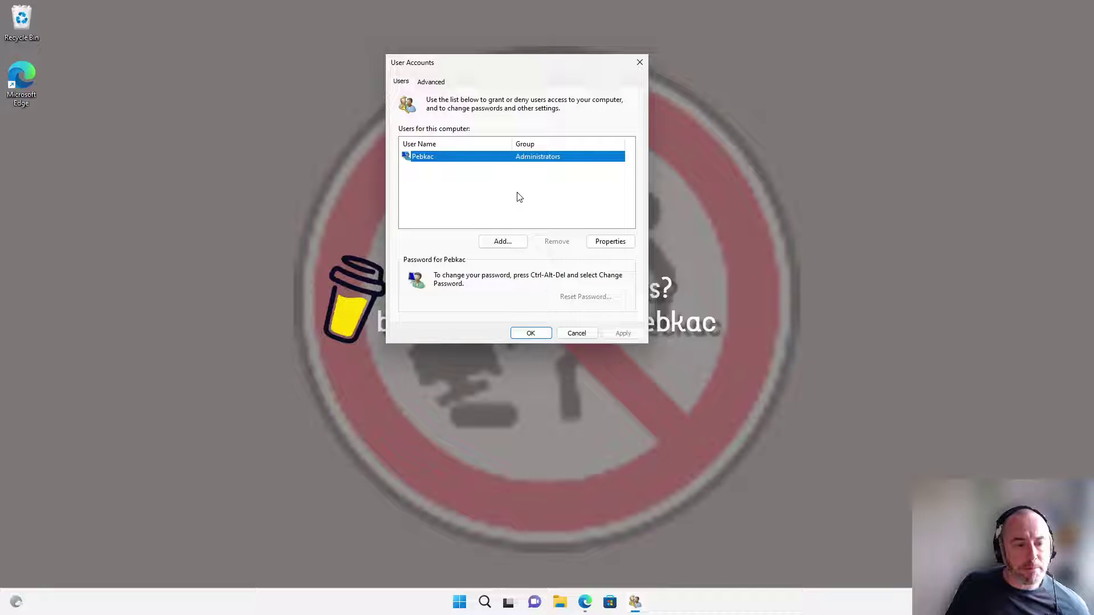
# Show the wintips reference image of User Accounts with the password requirement ticked in Edge
pyautogui.click(596, 605)
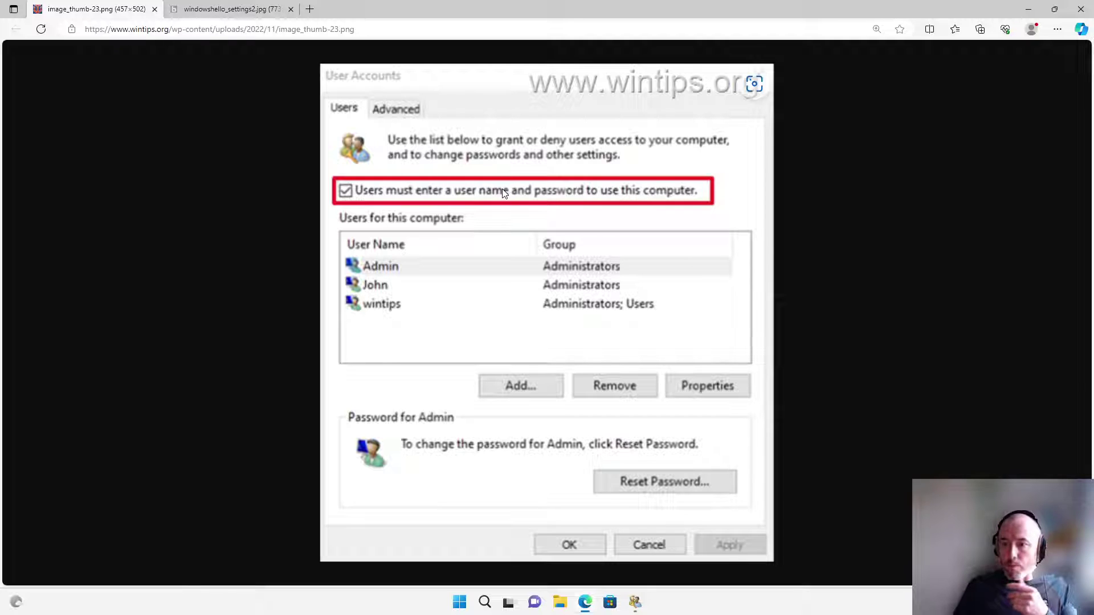
# Go to Settings > Accounts > Sign-in options, then bring Edge back to the front
pyautogui.click(460, 605)
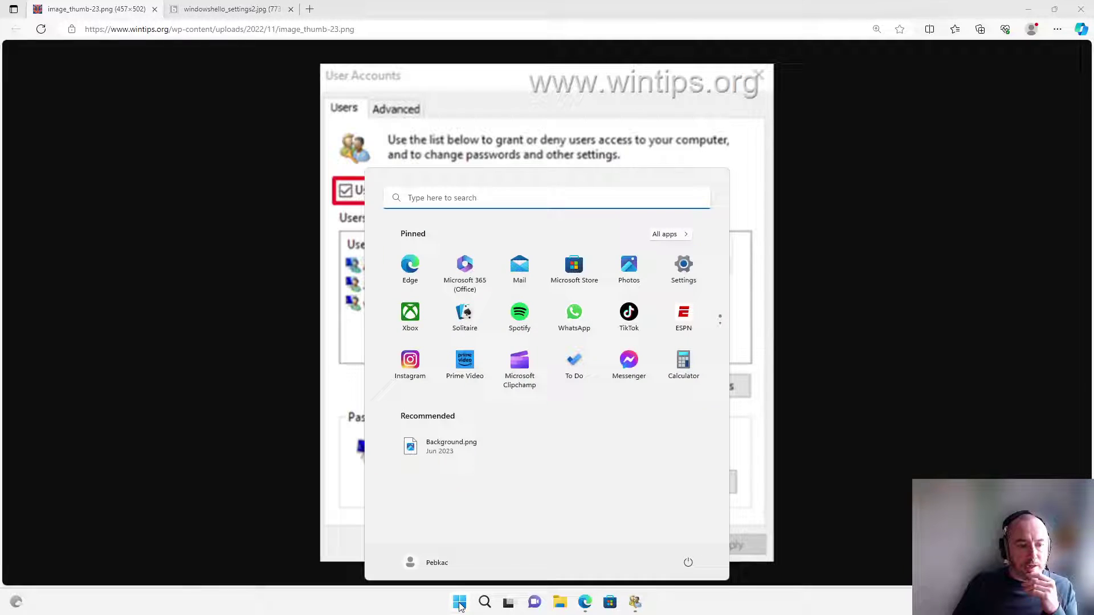
pyautogui.click(683, 270)
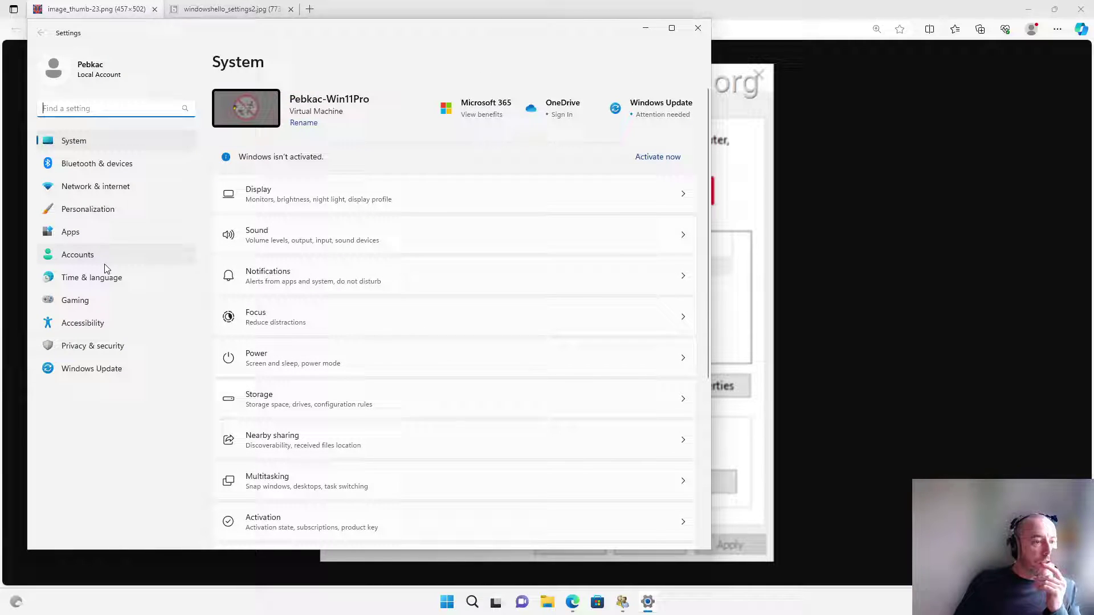
pyautogui.click(106, 261)
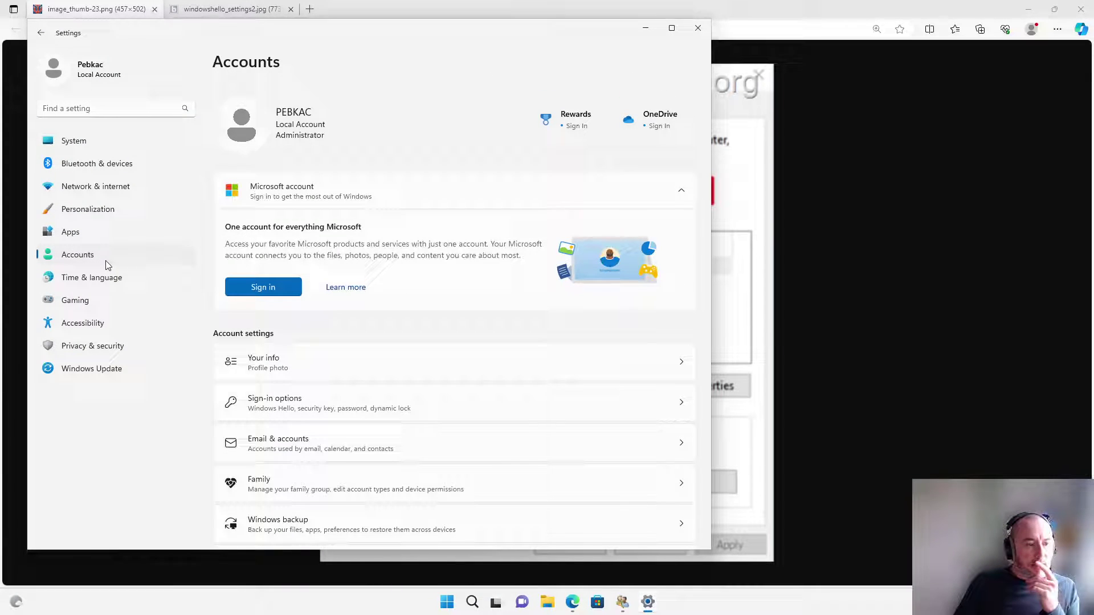
pyautogui.click(335, 405)
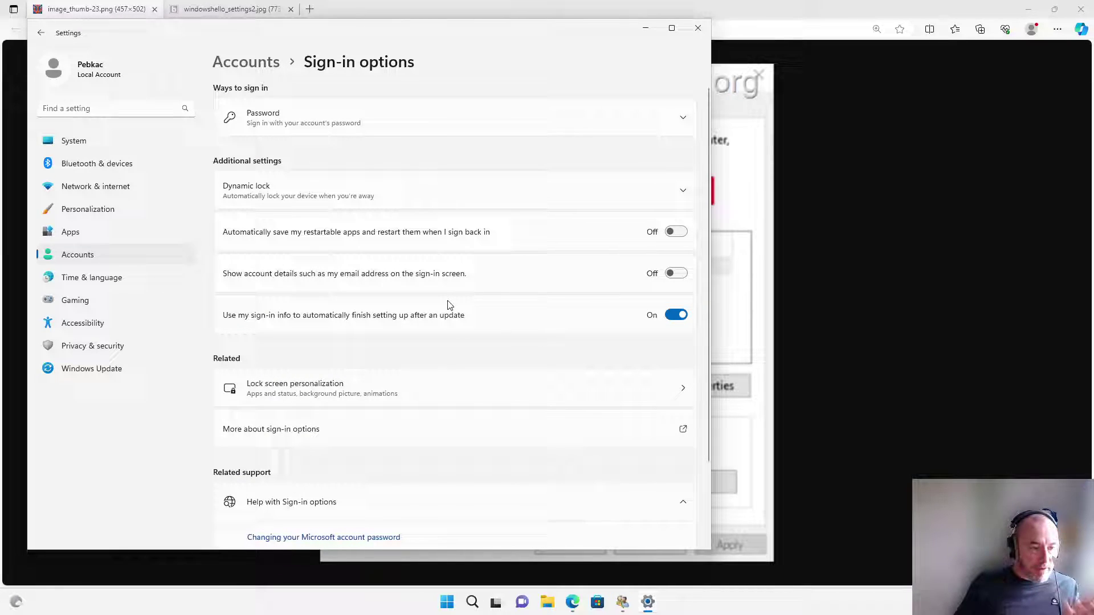
pyautogui.click(568, 602)
# View the windowshello_settings2.jpg reference picture, then minimize Edge to reveal Settings
pyautogui.click(238, 10)
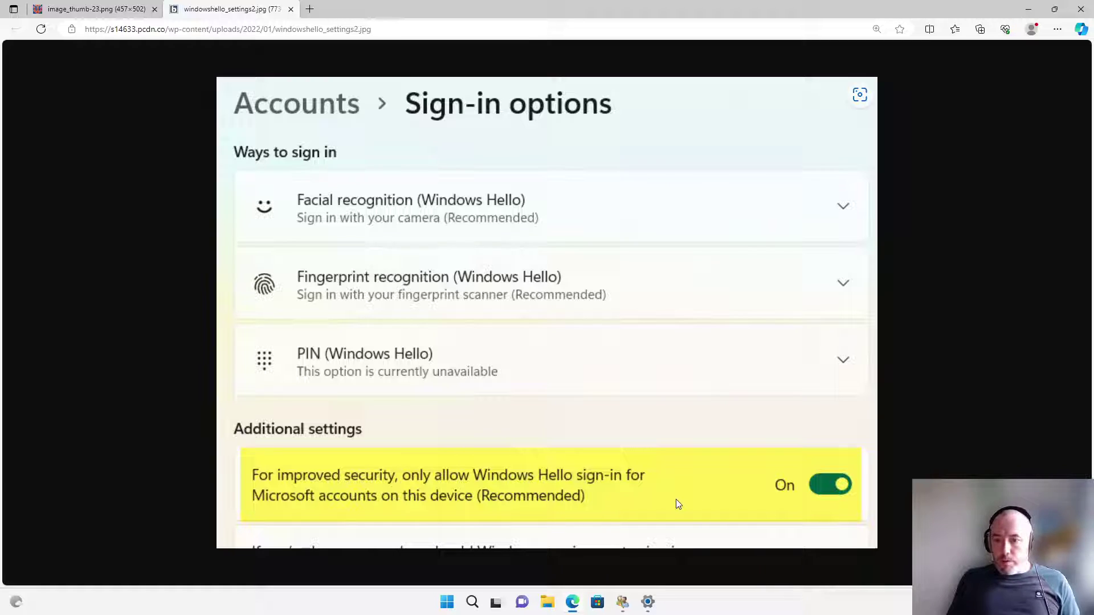
pyautogui.click(1030, 7)
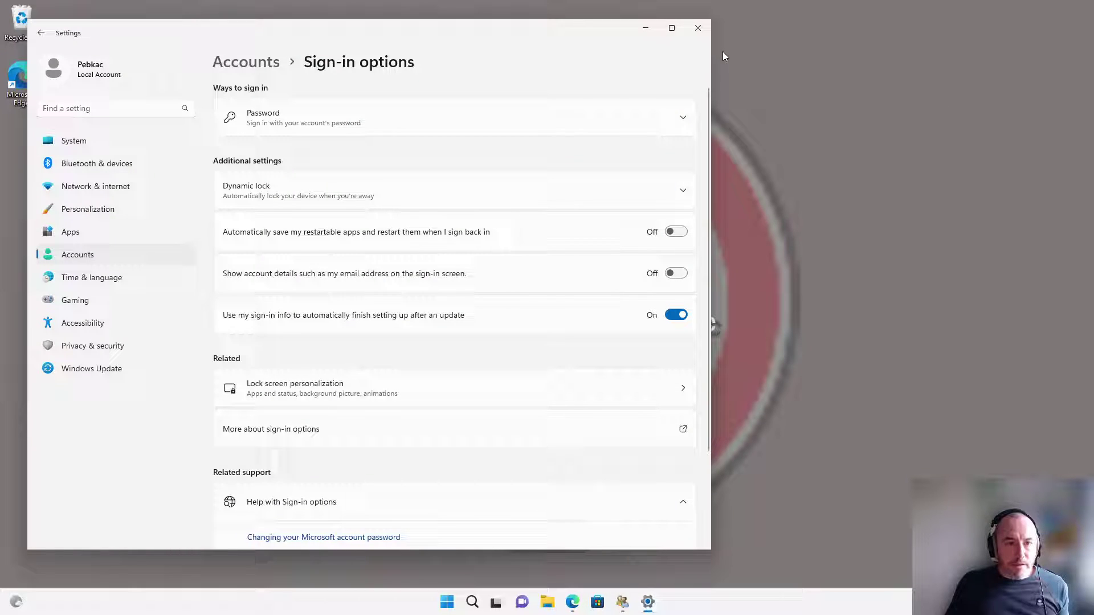
# Restart Settings and navigate to Accounts > Your info, showing the local administrator account
pyautogui.click(698, 27)
pyautogui.click(459, 602)
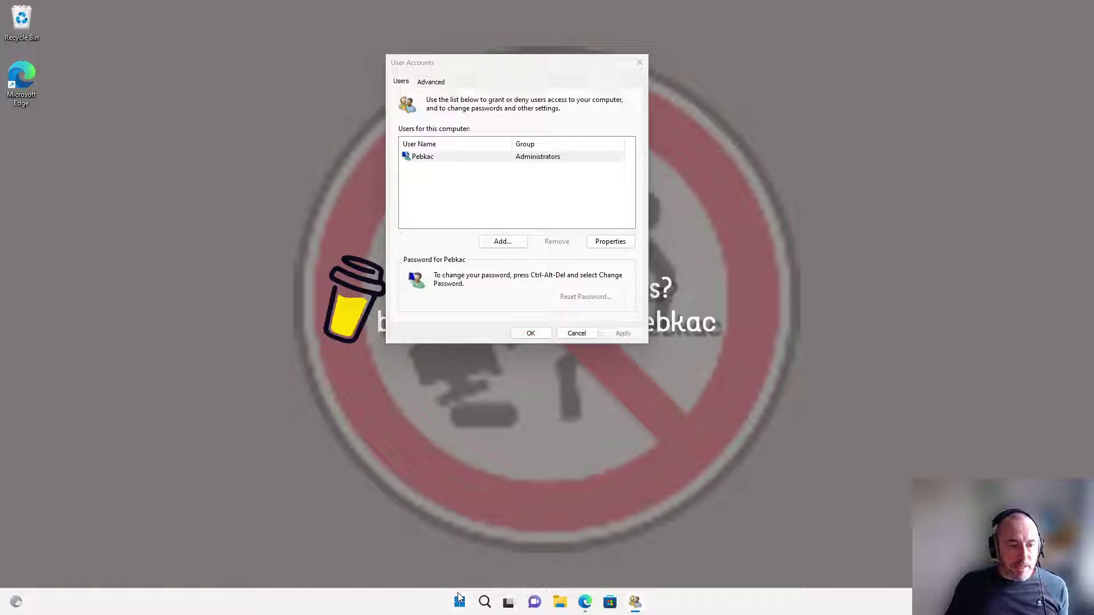
pyautogui.click(689, 271)
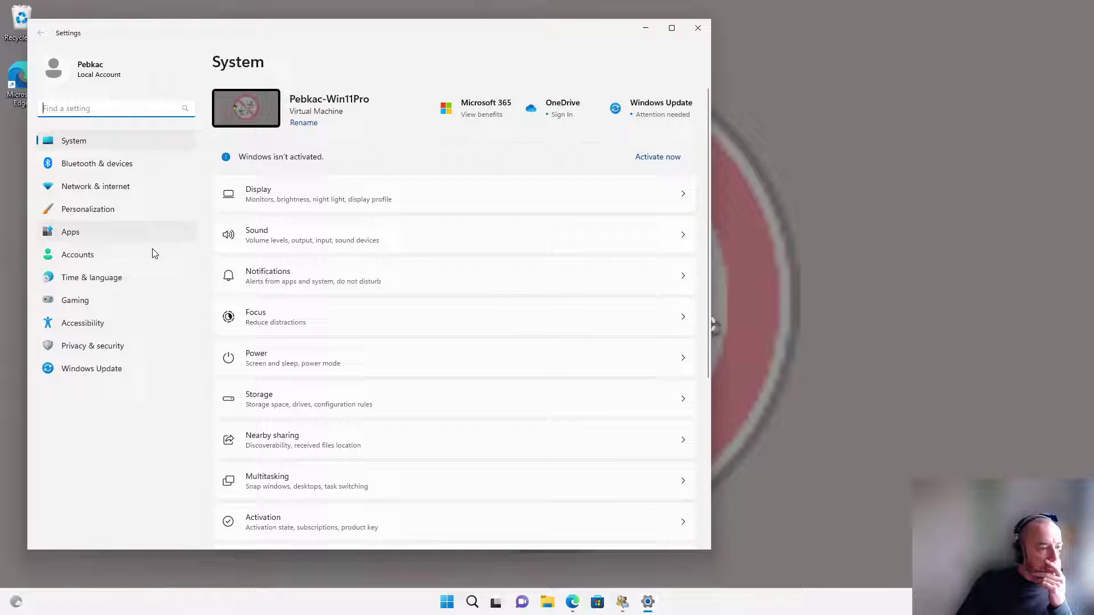
pyautogui.click(123, 254)
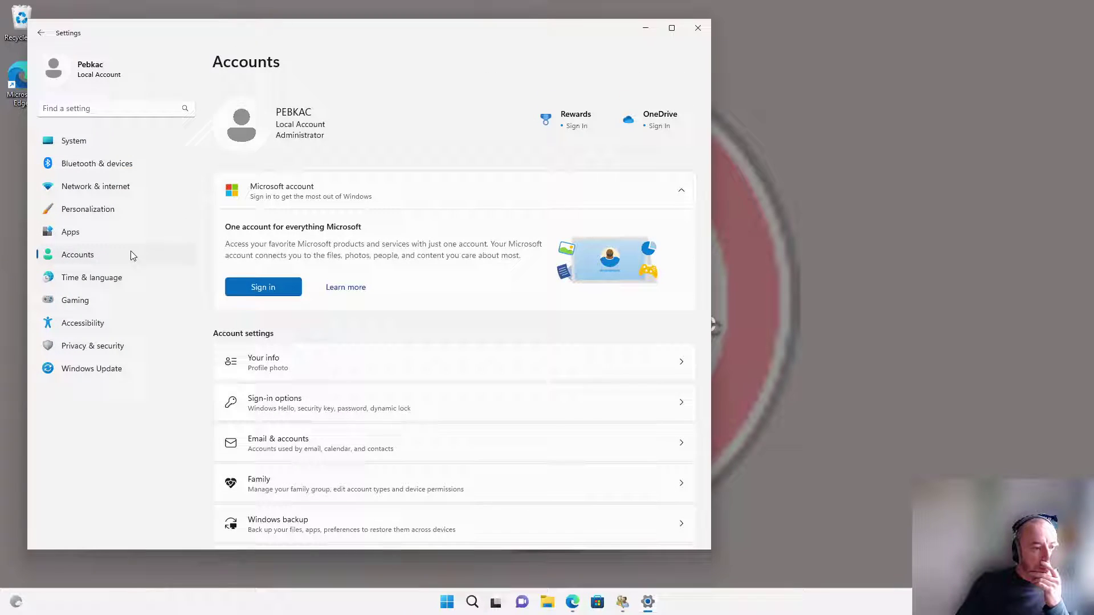
pyautogui.click(319, 369)
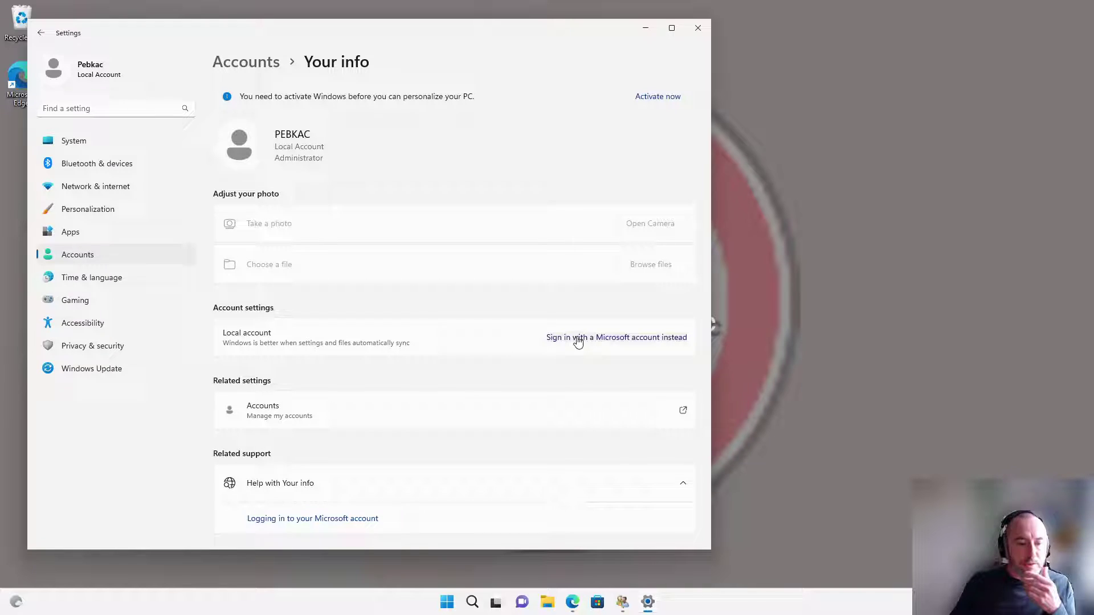
# Create a local user named 'test account' with no password through the netplwiz Add wizard
pyautogui.click(622, 602)
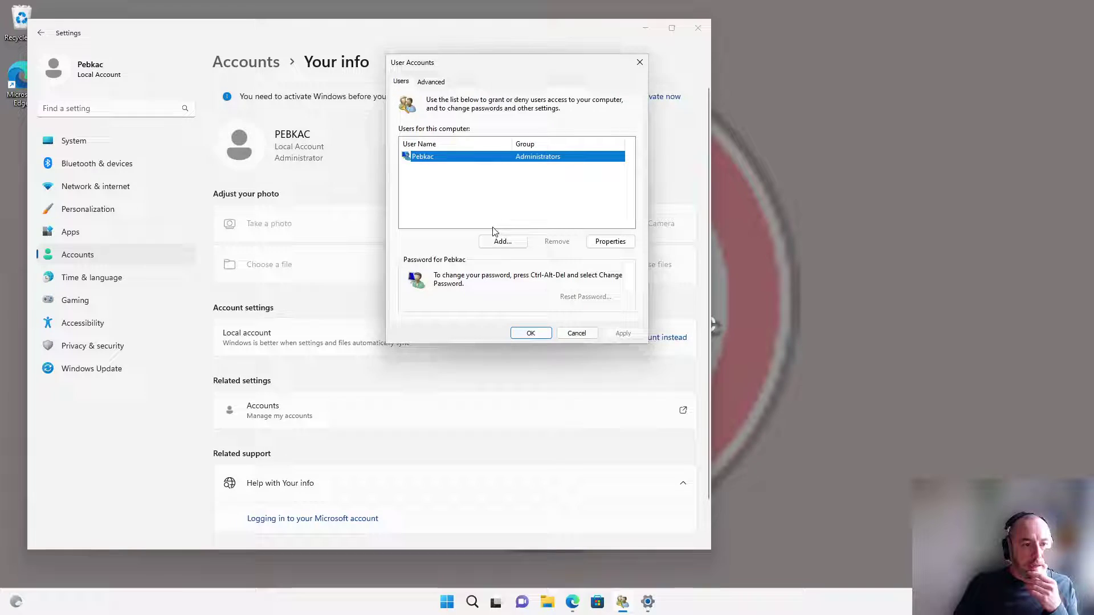
pyautogui.click(501, 241)
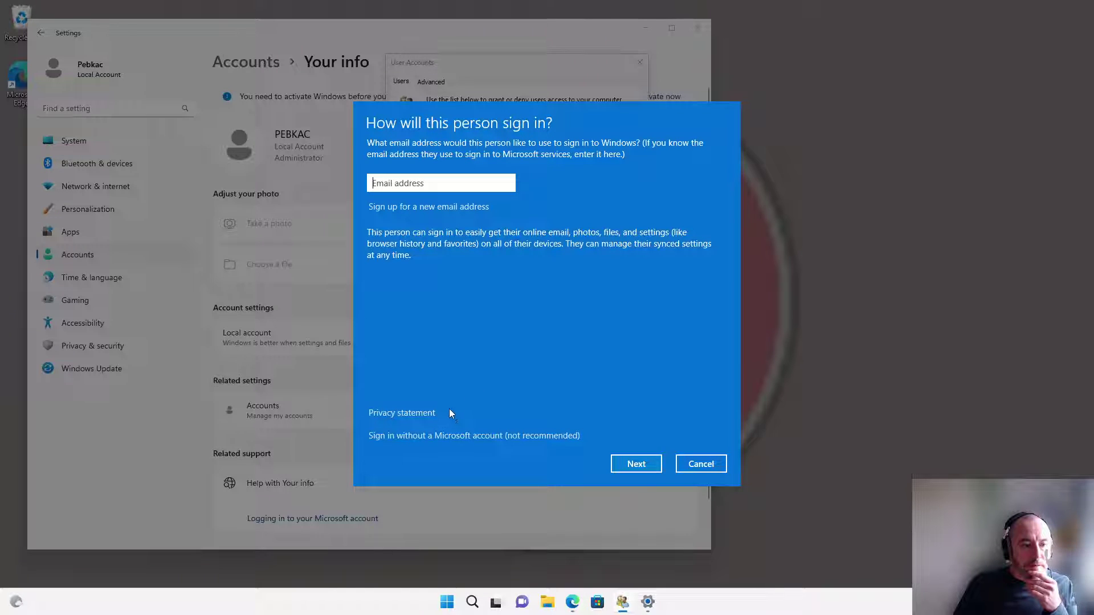
pyautogui.click(485, 437)
pyautogui.click(626, 464)
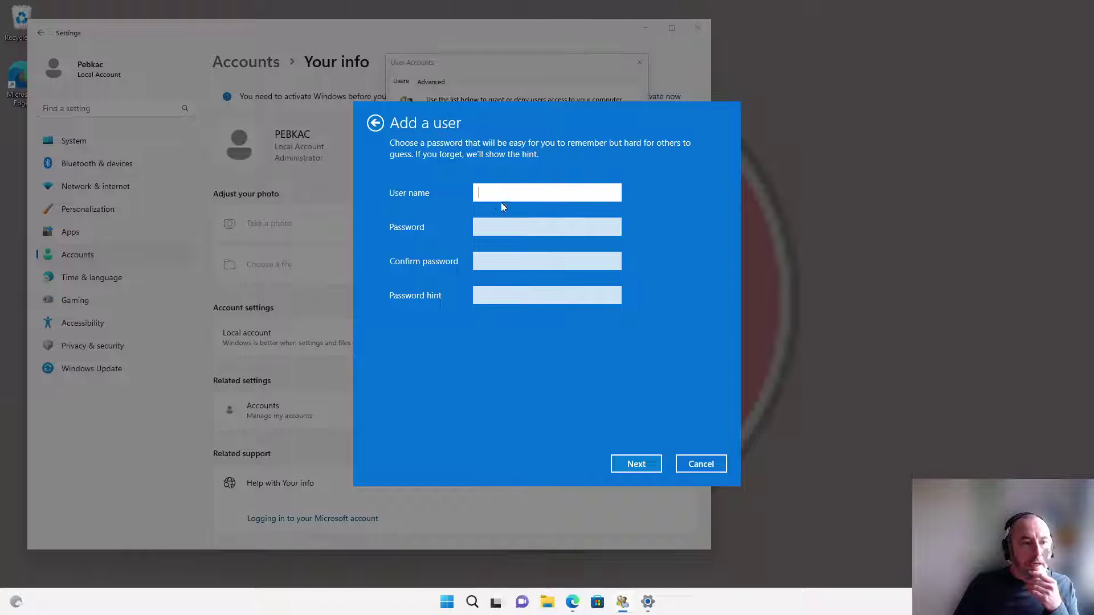
pyautogui.write('test account')
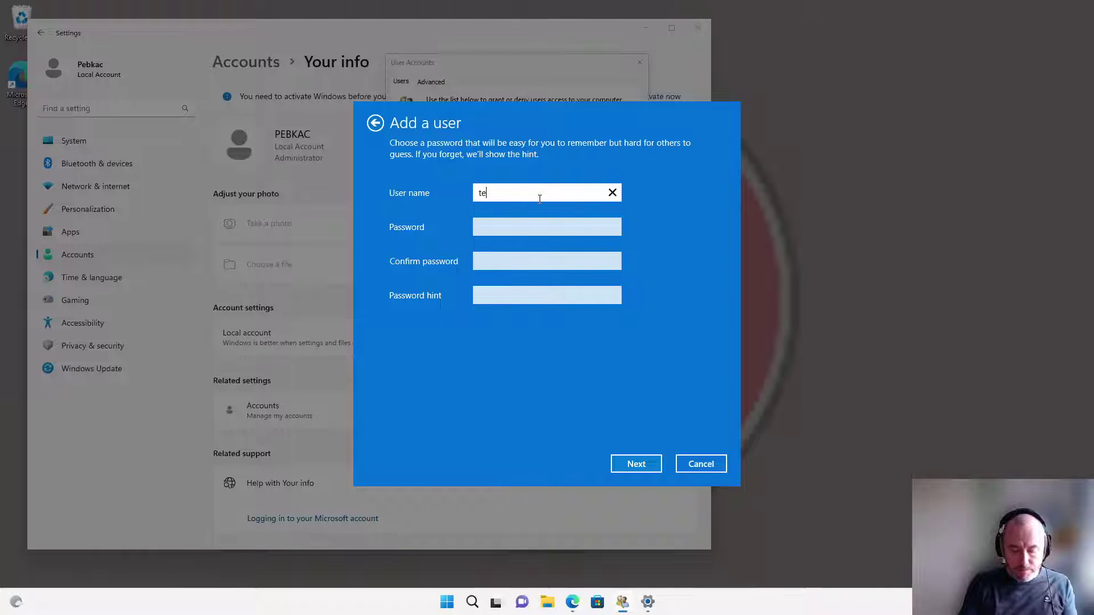
pyautogui.press('Tab')
pyautogui.press('Tab')
pyautogui.press('Tab')
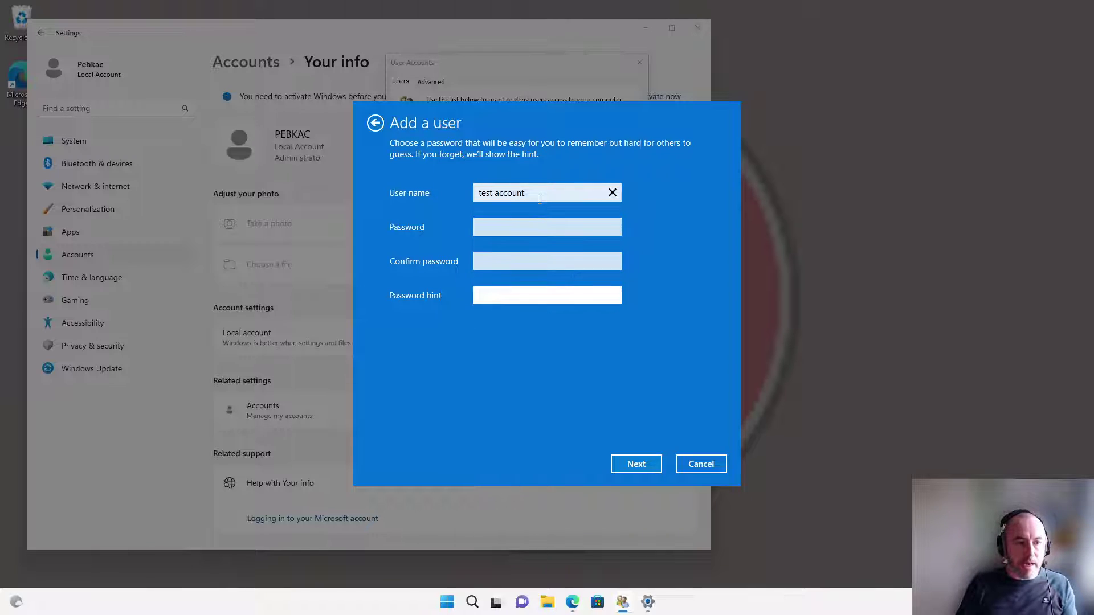
pyautogui.click(636, 463)
# Finish adding 'test account', then select it and remove it, confirming the deletion
pyautogui.click(686, 463)
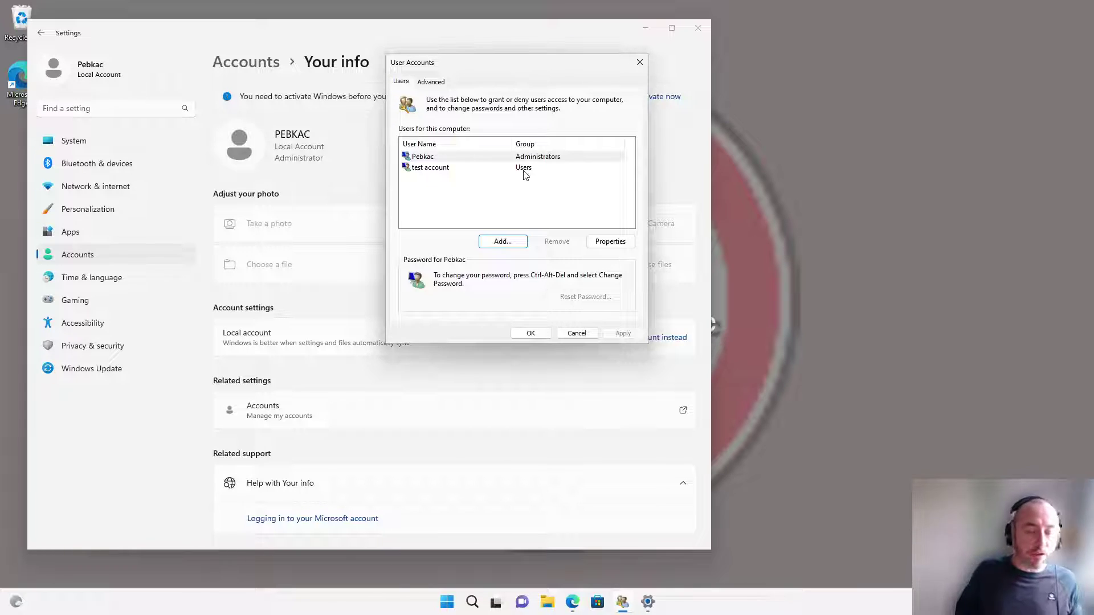
pyautogui.click(456, 167)
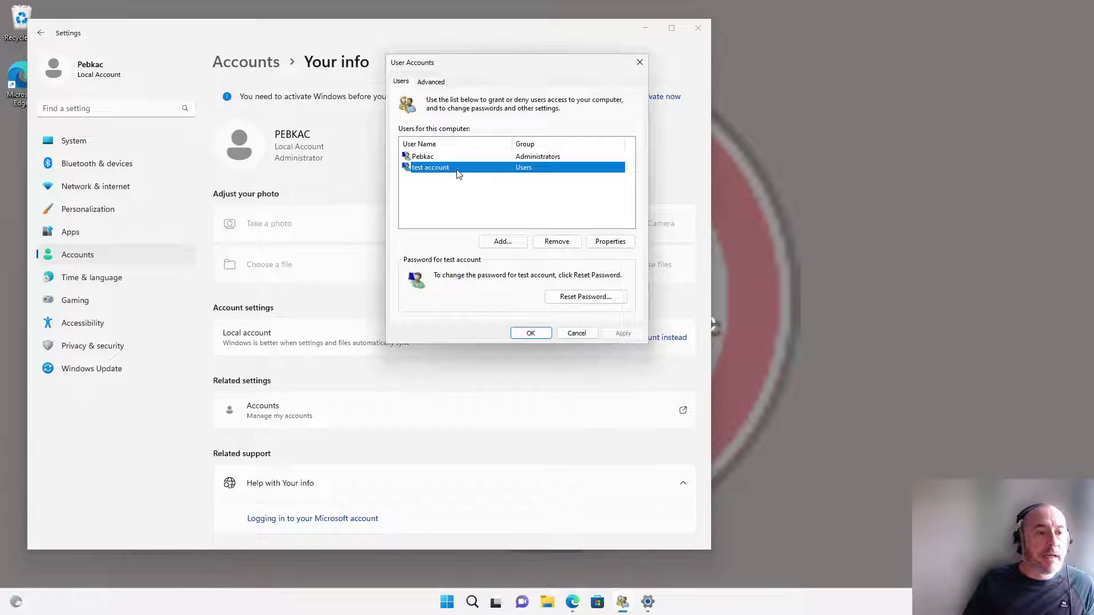
pyautogui.click(557, 240)
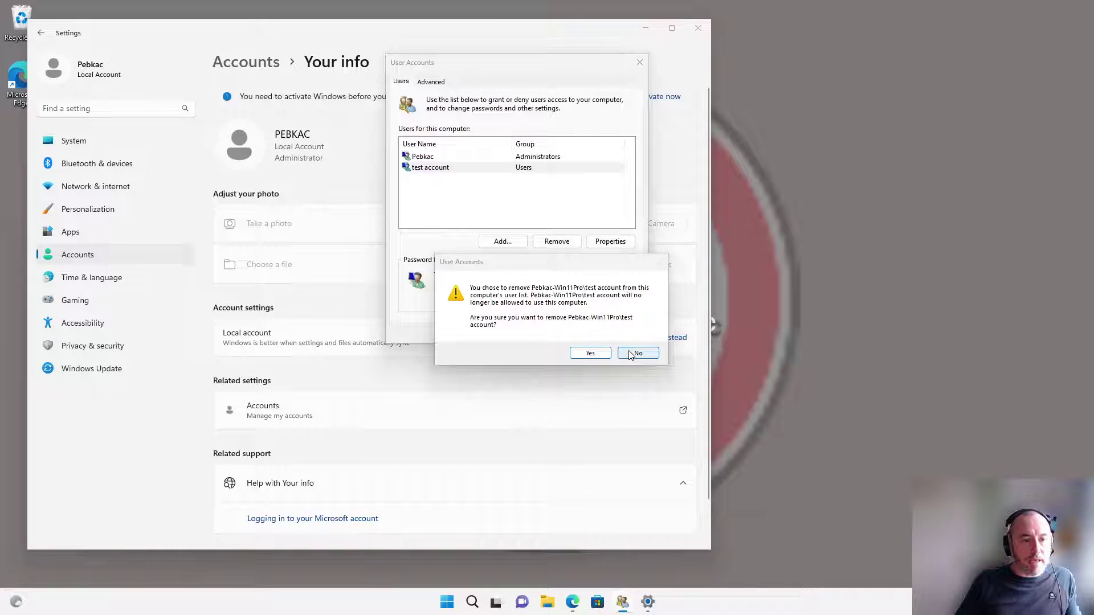
pyautogui.click(596, 351)
# Close User Accounts with OK, then close the Settings window to reveal the desktop
pyautogui.click(531, 332)
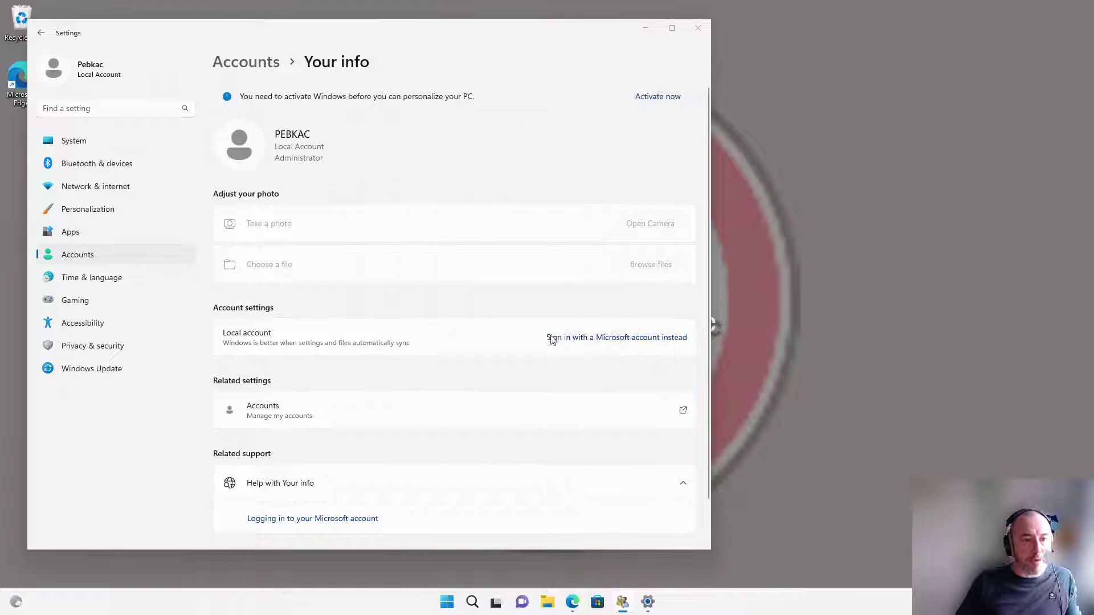
pyautogui.click(697, 27)
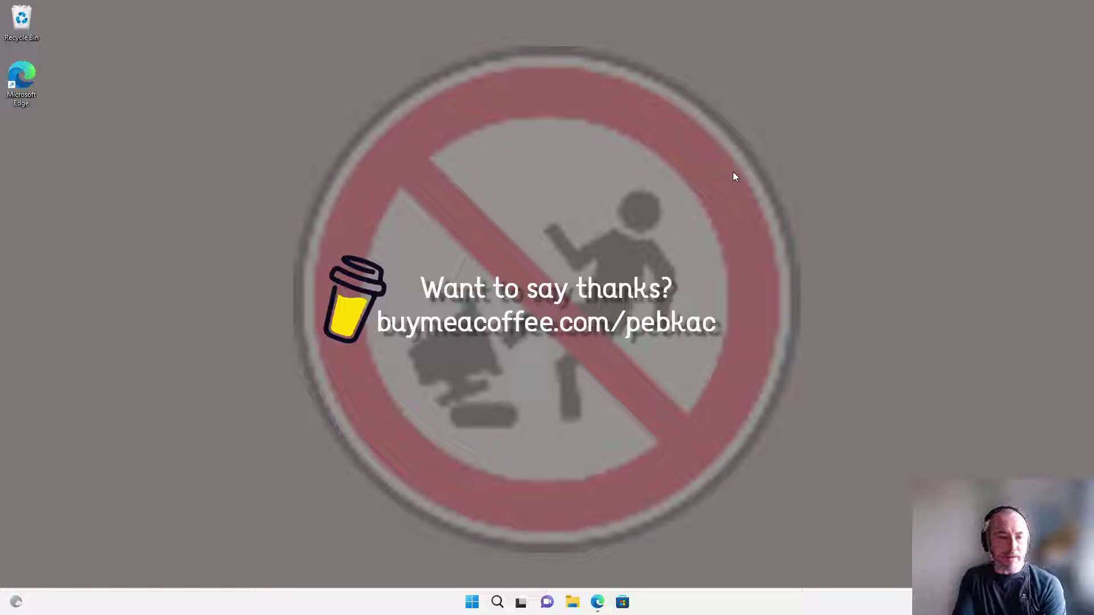